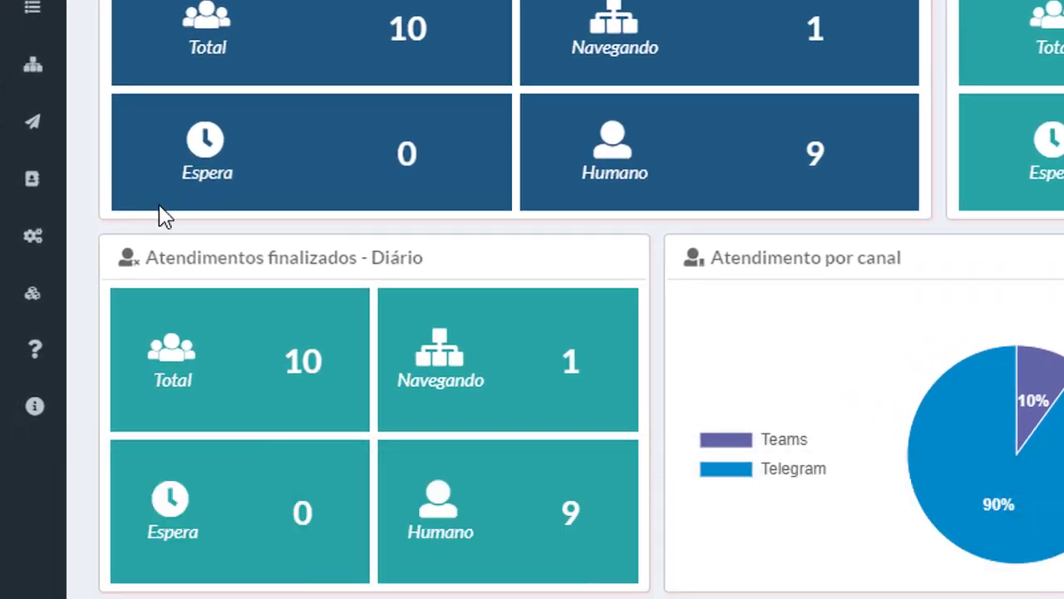
Step: Open the Tabulações settings page
mouse_move(34, 324)
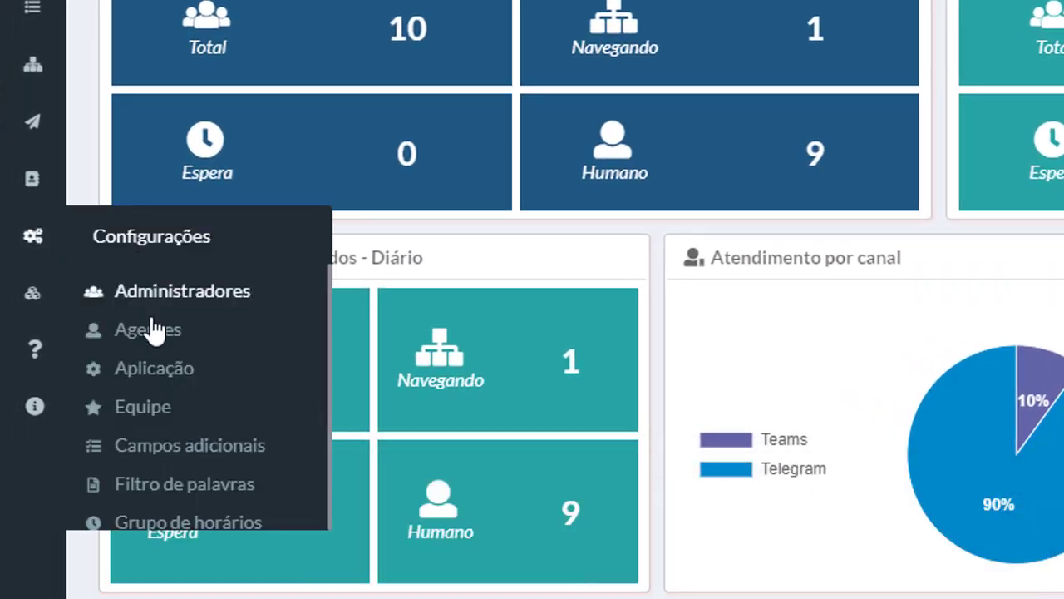
scroll(152, 321, "down", 4)
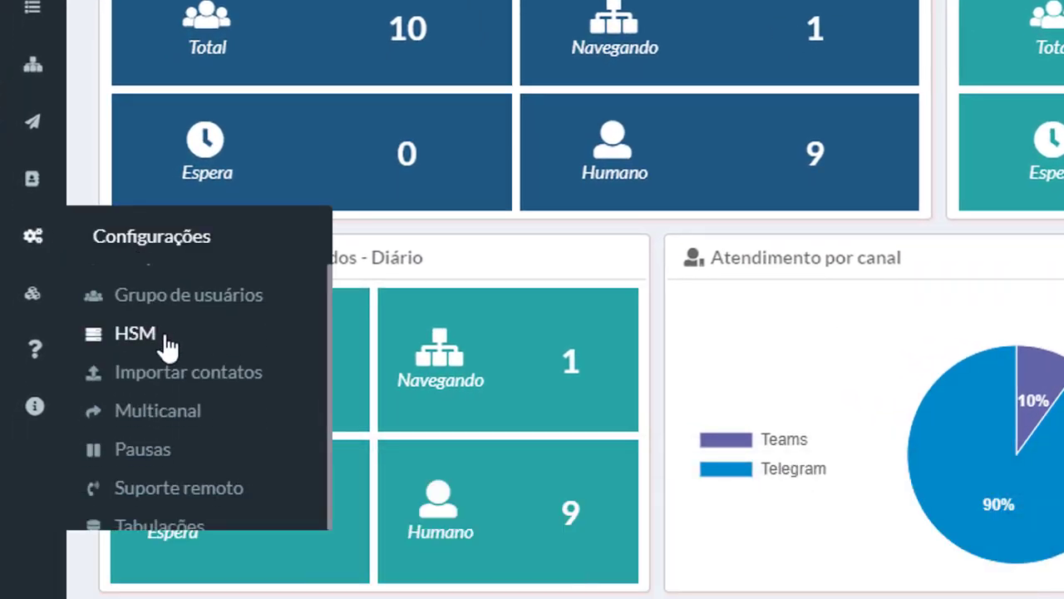
left_click(167, 520)
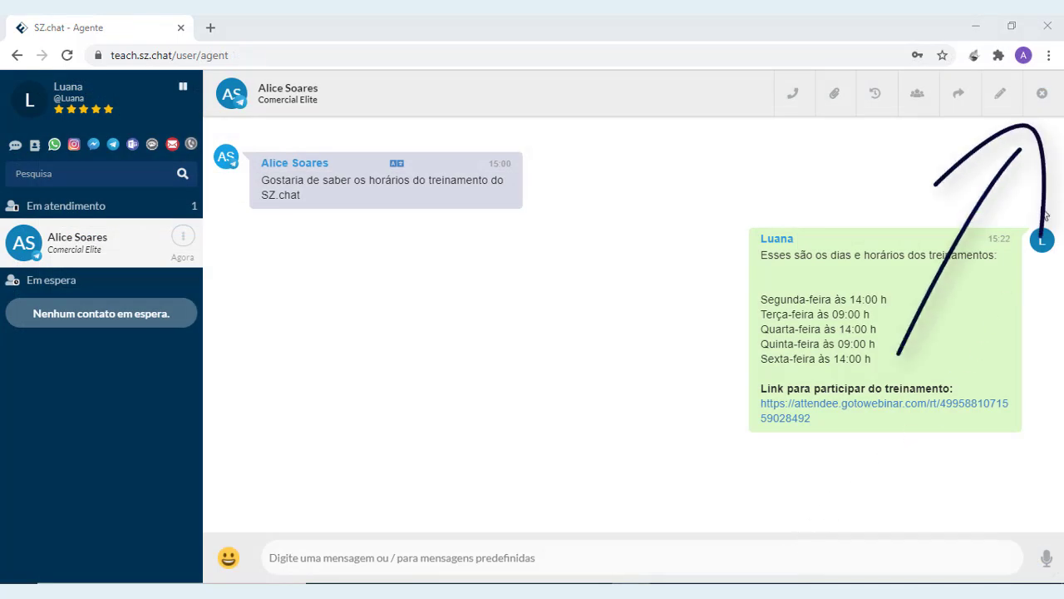
Step: Finish the open Comercial Elite attendance and classify it as "Dúvidas sobre o treinamento diário"
left_click(1054, 100)
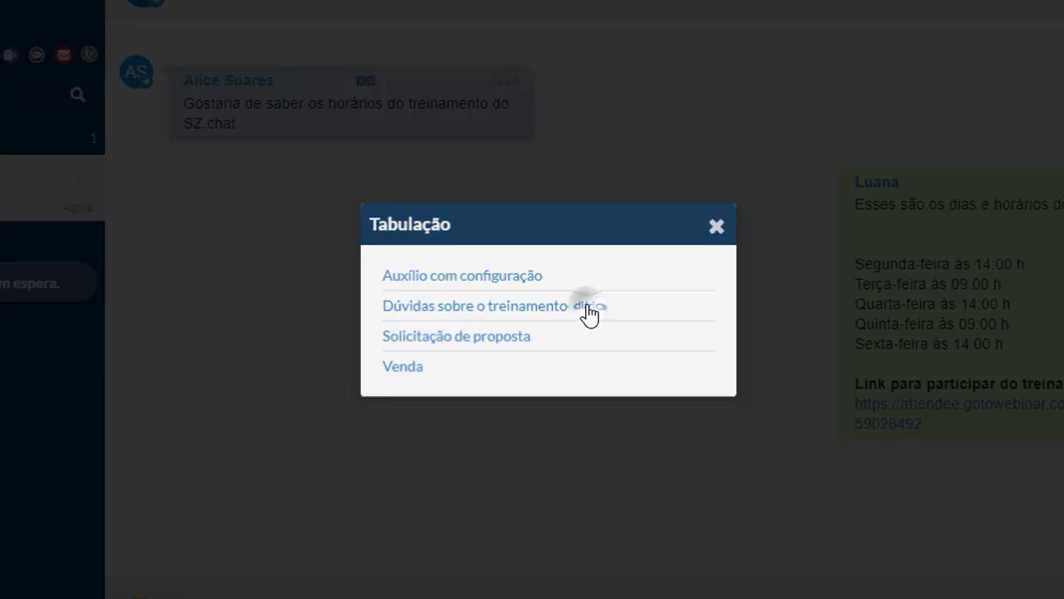
left_click(599, 296)
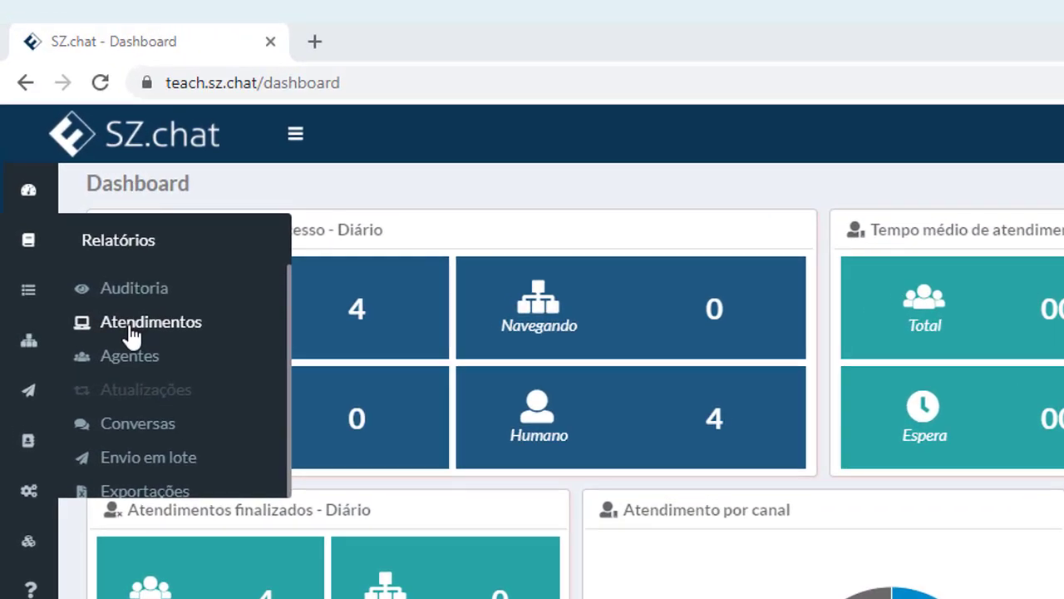
Step: Open the Atendimentos report and set its period to 2 de Set de 2020 - 8 de Set de 2020
left_click(130, 326)
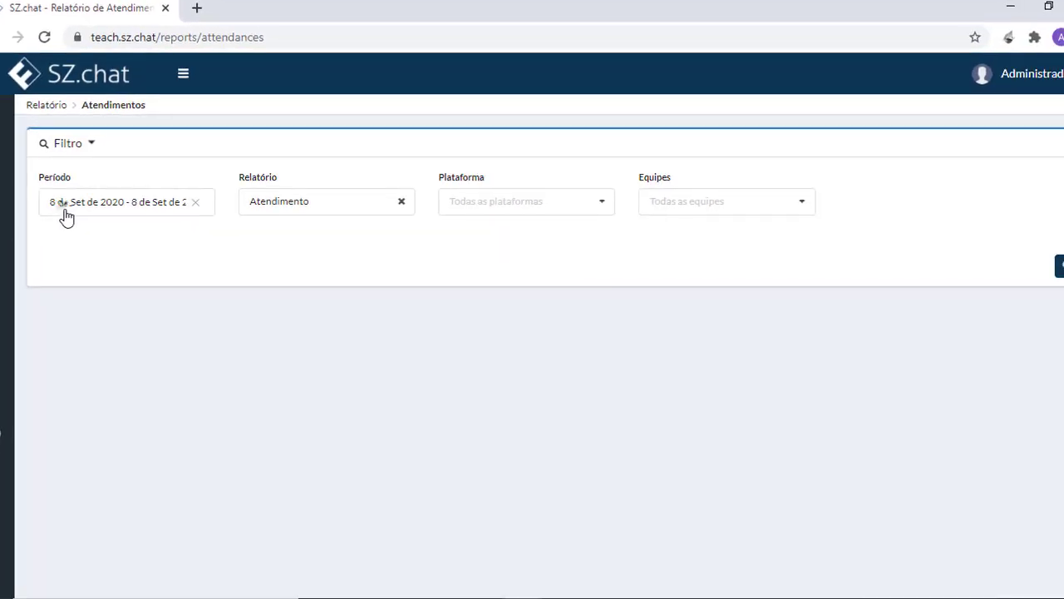
left_click(127, 316)
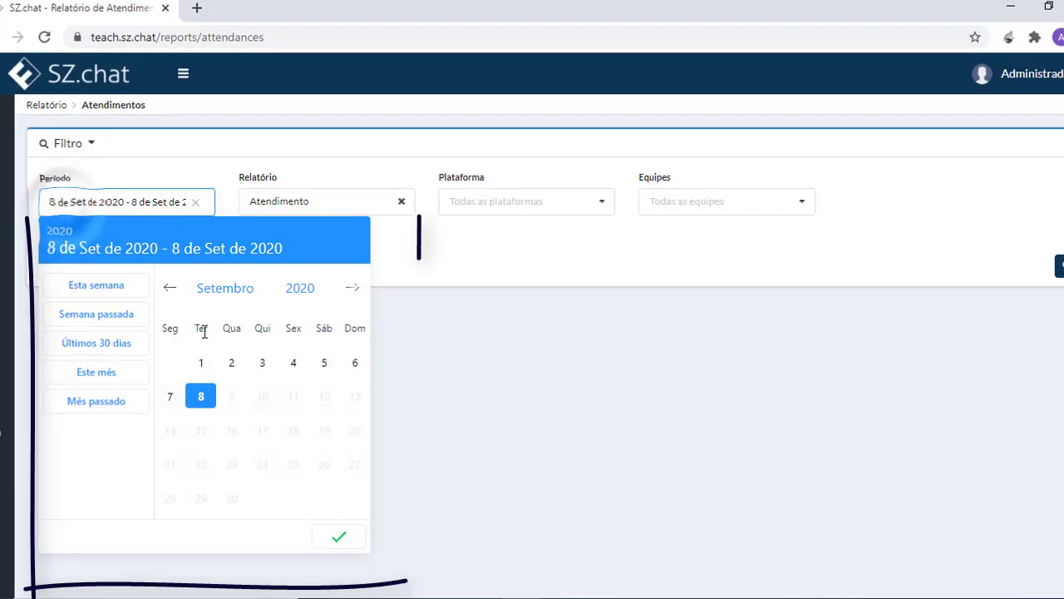
left_click(232, 363)
left_click(200, 396)
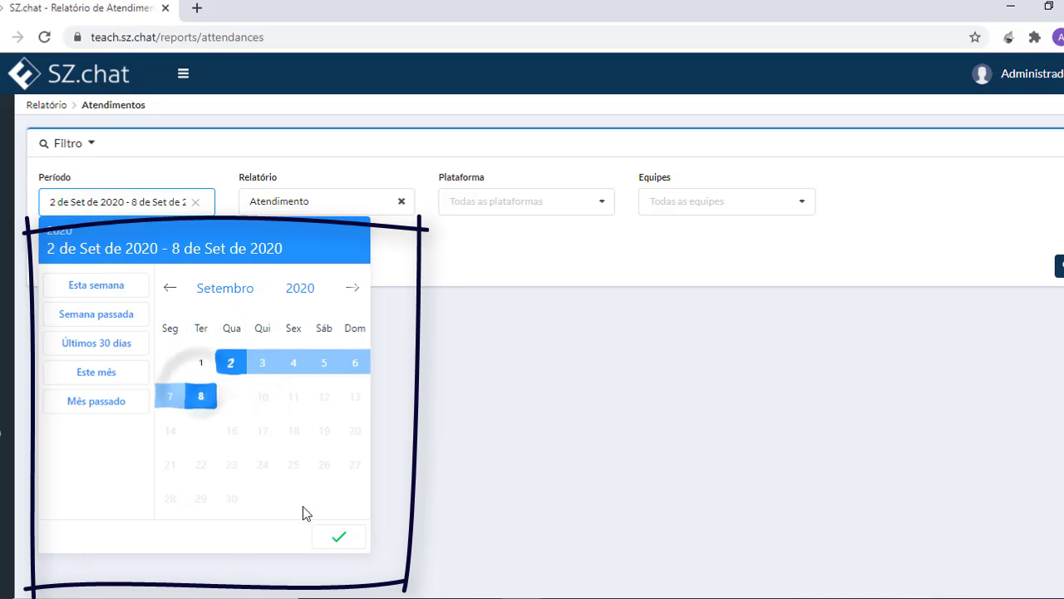
left_click(338, 538)
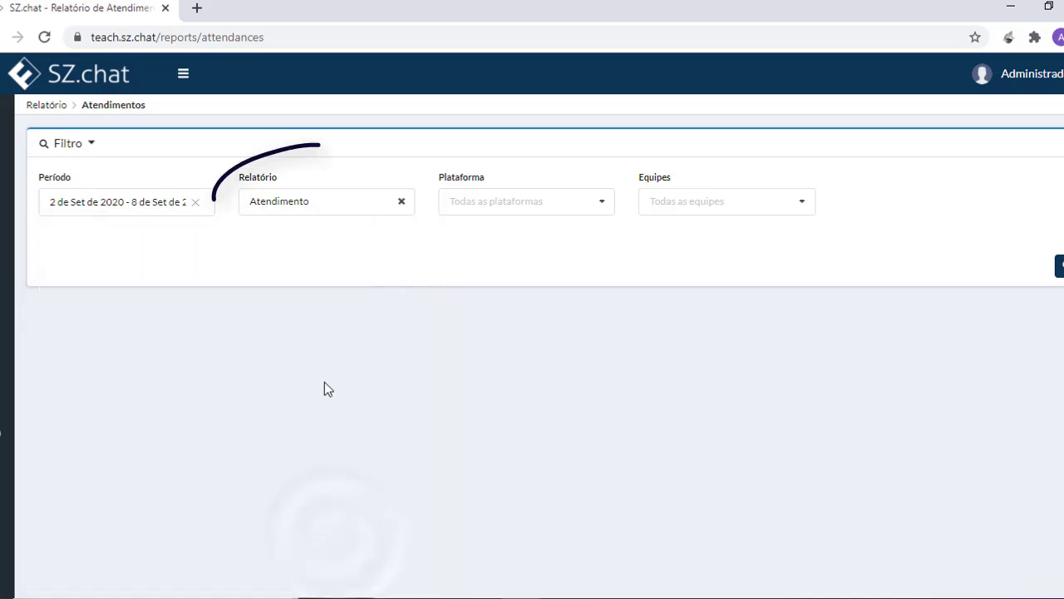
Step: Set the report type to Tabulação and generate the report
left_click(333, 206)
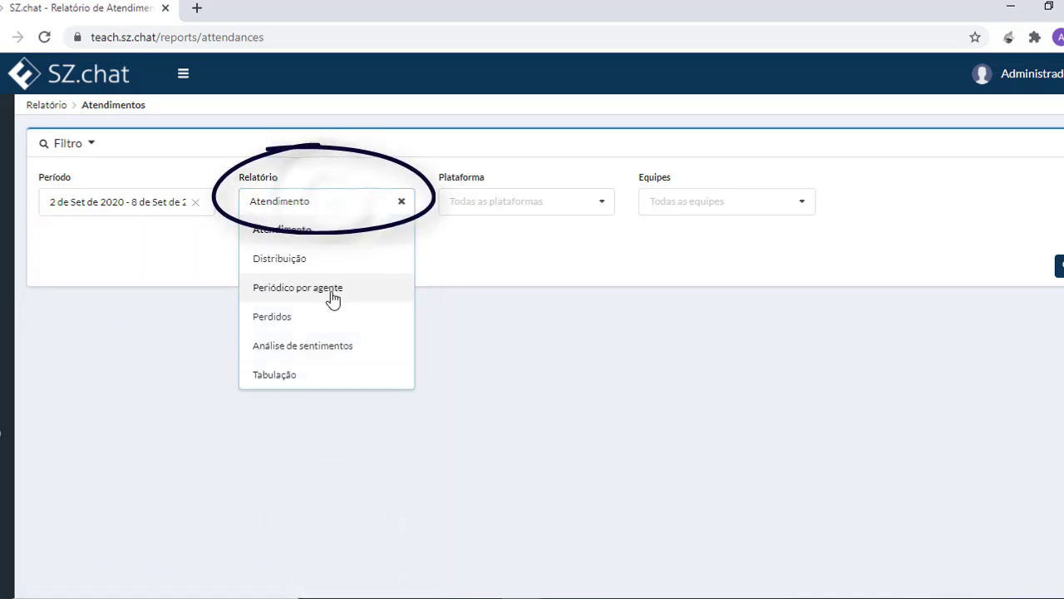
left_click(374, 379)
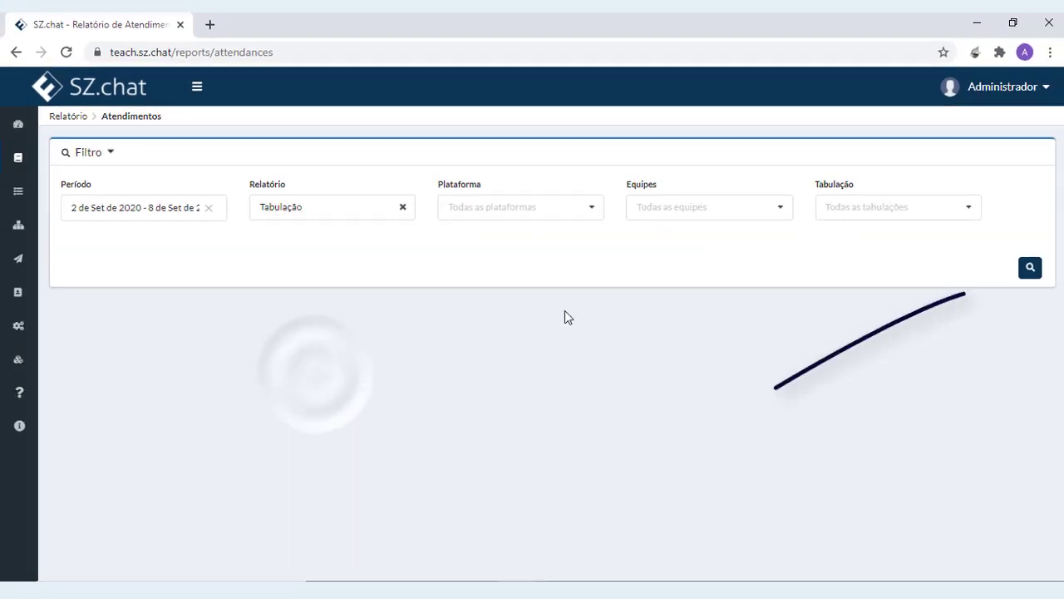
left_click(1031, 267)
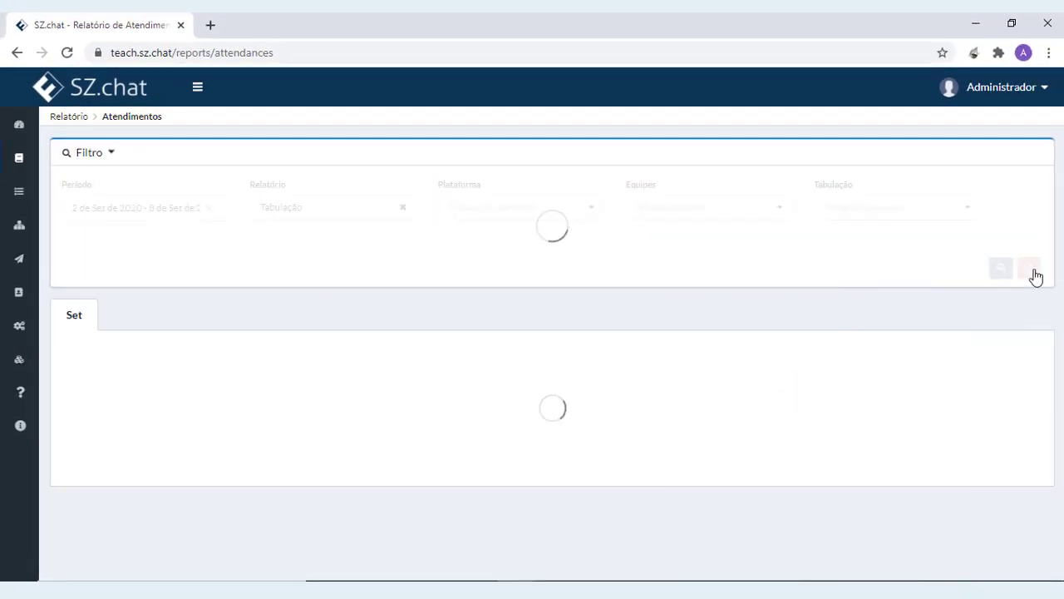
Step: Review the general tabulation totals, open the details of the "Solicitação de proposta" total, and examine the chart and tabulations per agent
scroll(1035, 277, "down", 2)
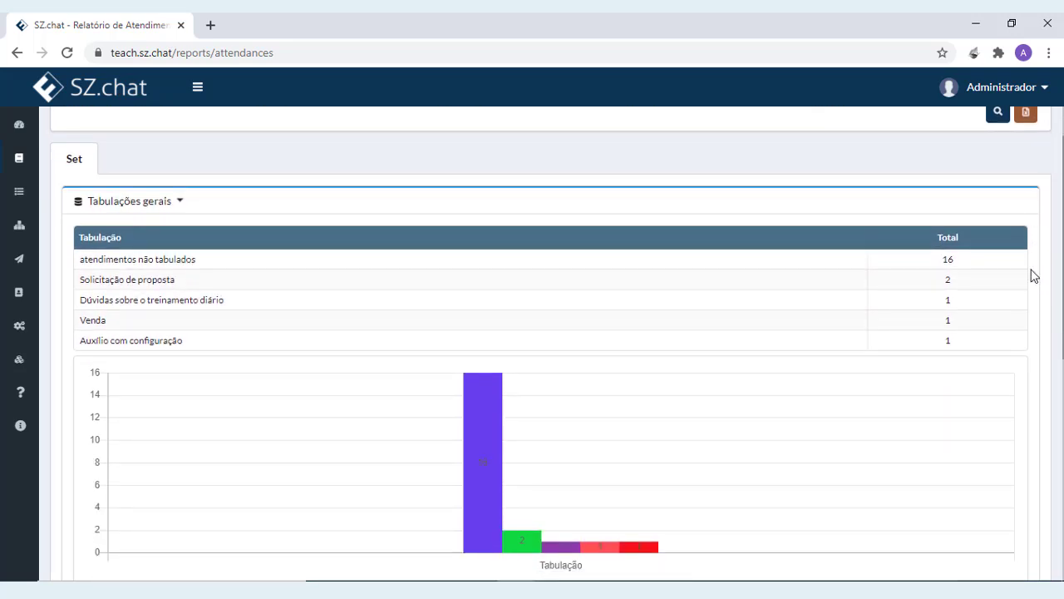
left_click(939, 280)
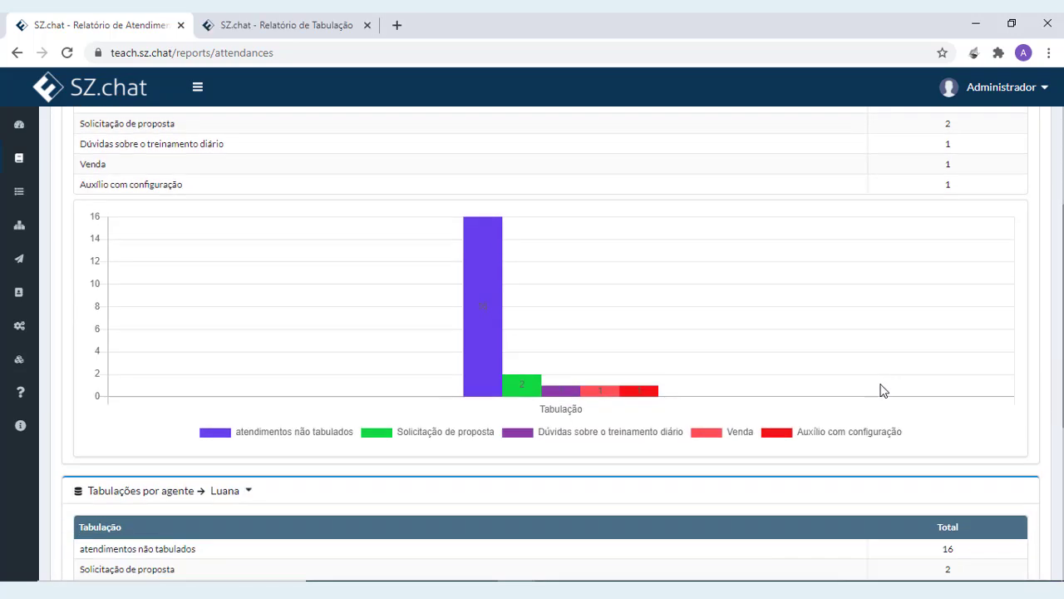
scroll(883, 391, "down", 2)
scroll(886, 383, "down", 6)
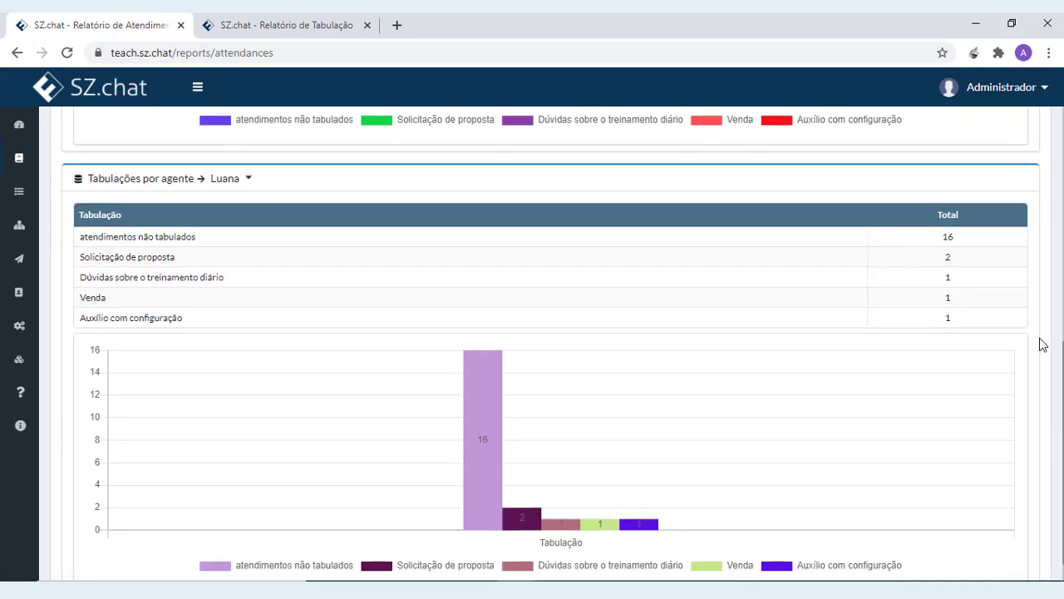
scroll(1043, 344, "down", 1)
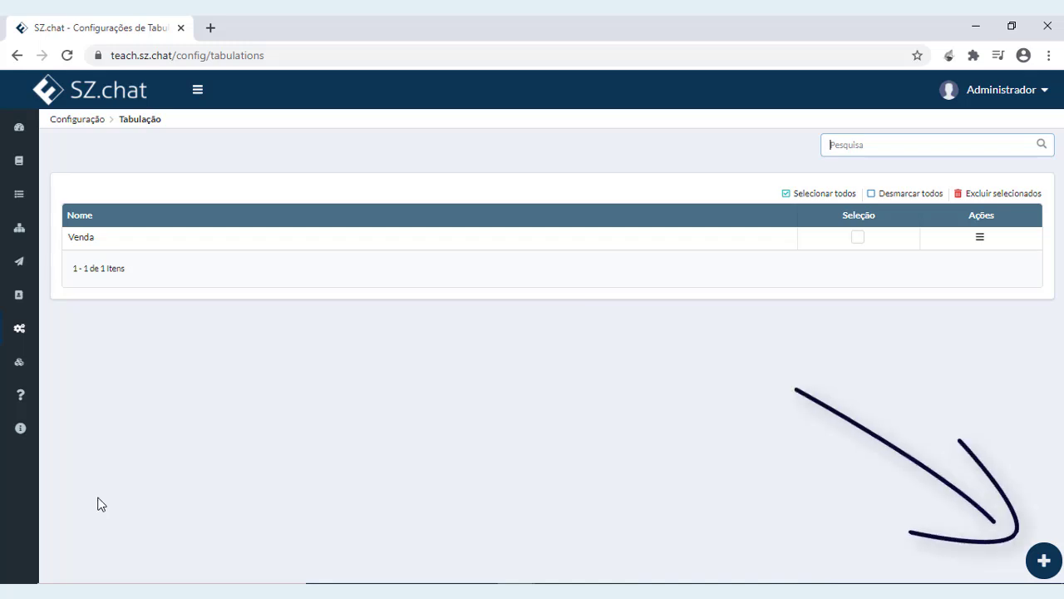
Step: Register and save two new tabulations named "Agendamento de exame" and "agendamento de consulta"
left_click(1044, 561)
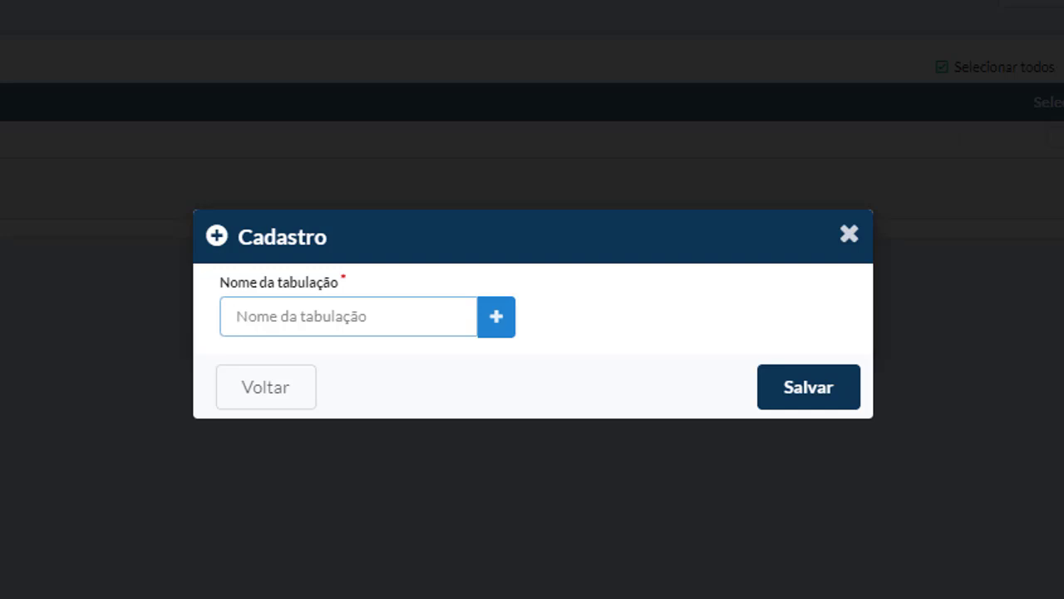
type("Agendamento de exame")
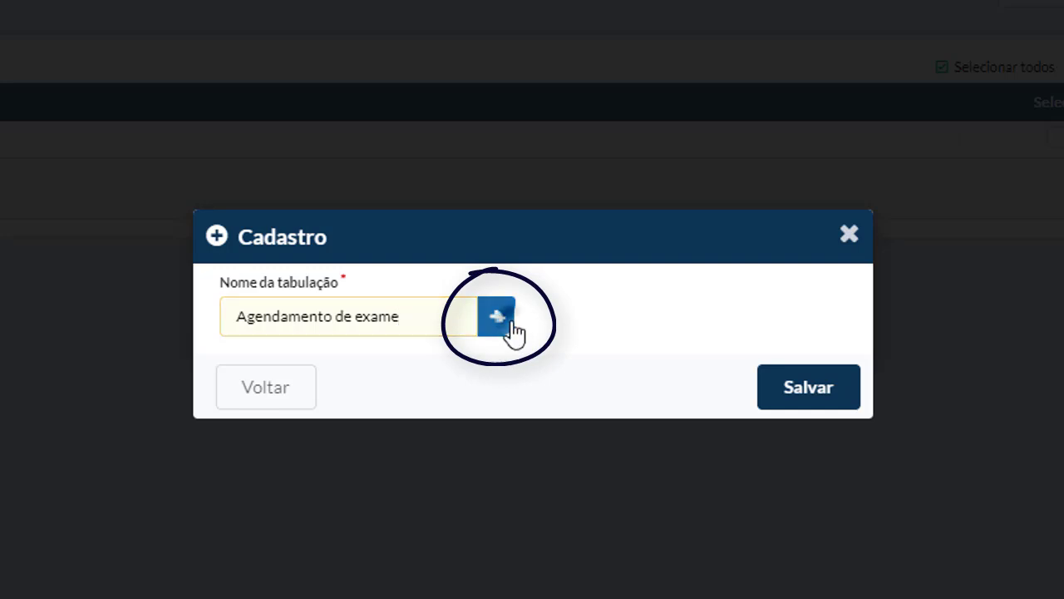
left_click(509, 329)
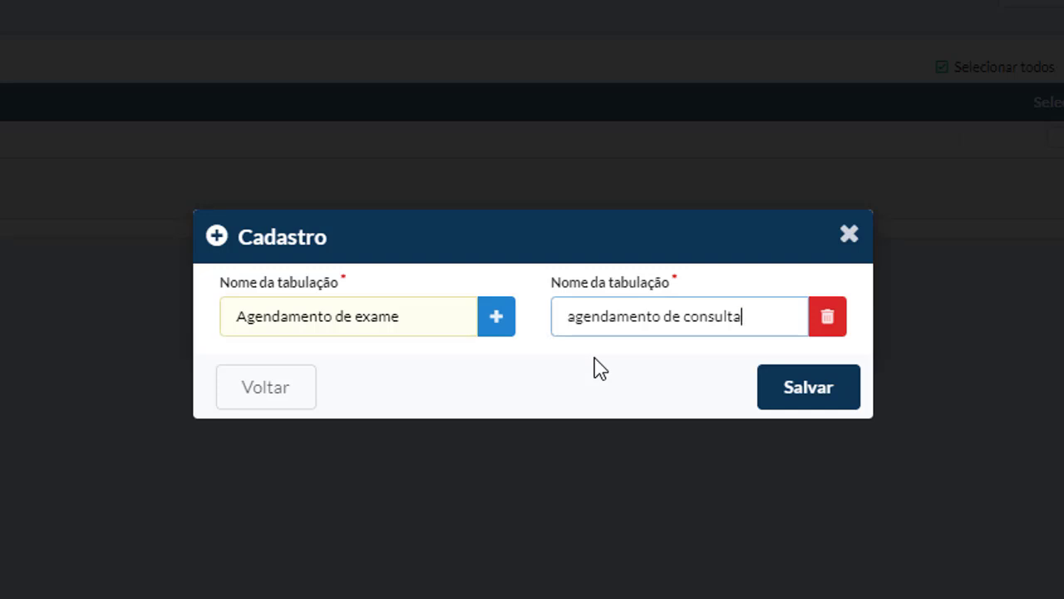
left_click(818, 408)
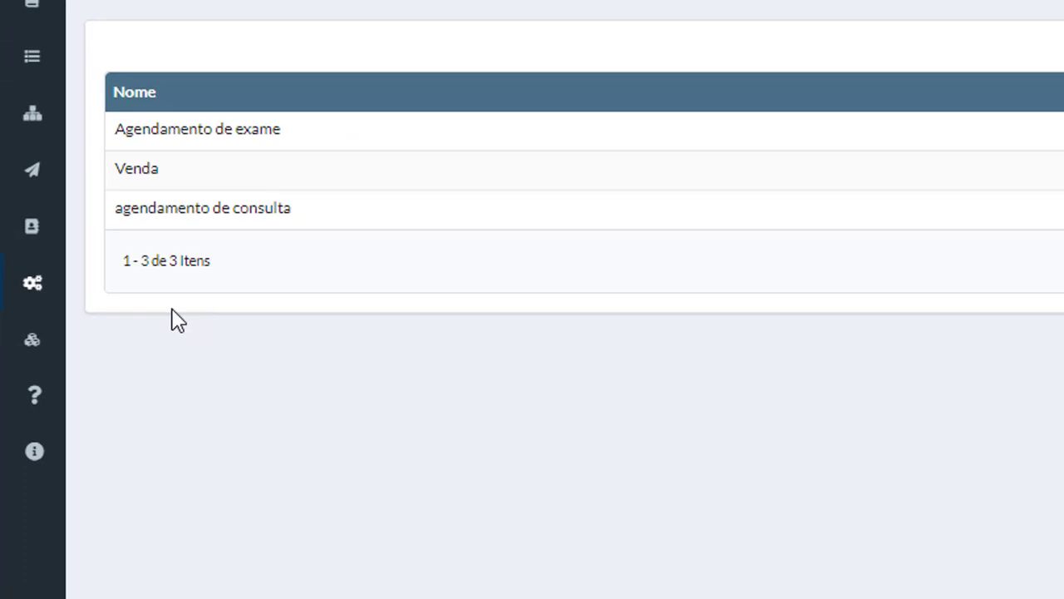
Step: Open the Recepção team for editing from the Equipe settings
mouse_move(18, 341)
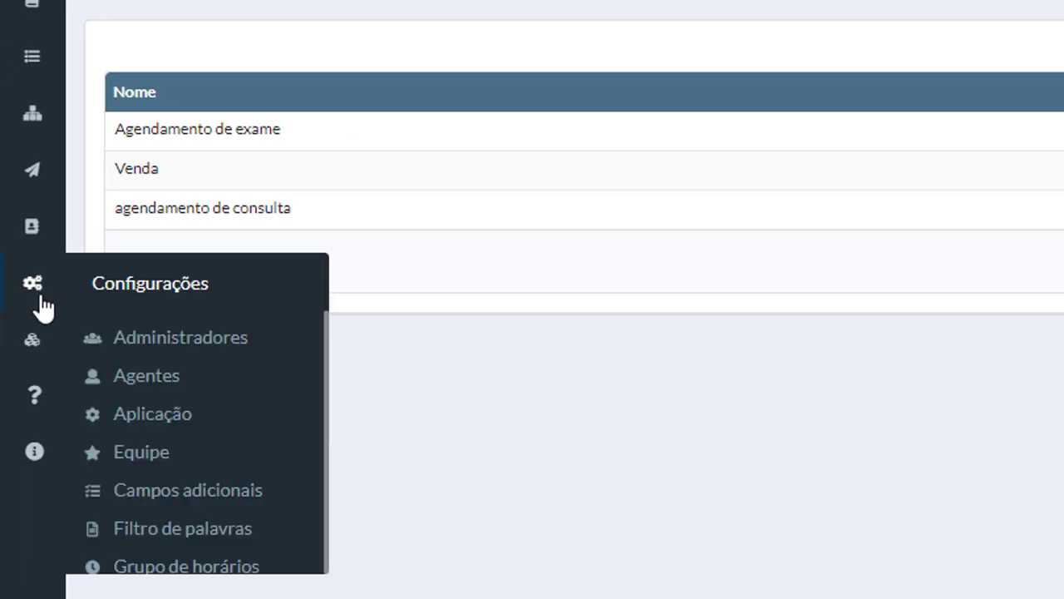
left_click(133, 466)
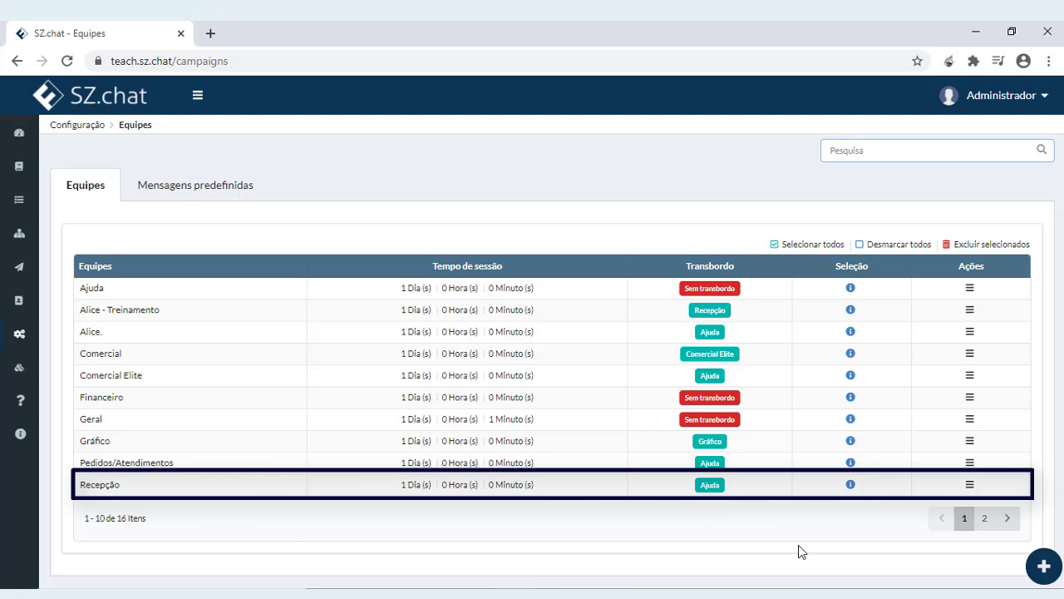
left_click(969, 484)
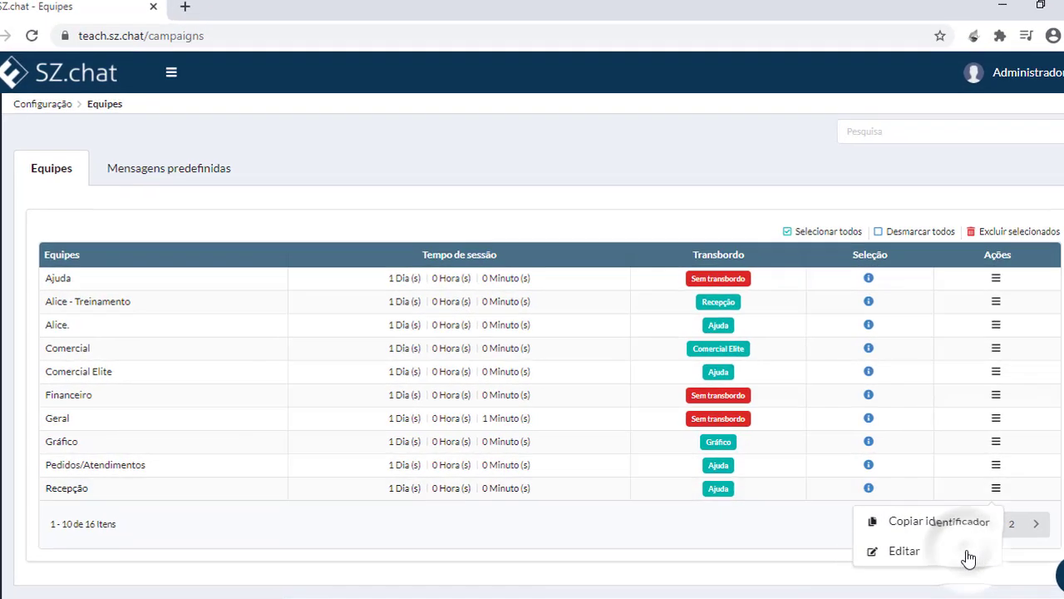
left_click(940, 548)
Step: Assign the tabulations "Agendamento de exame" and "agendamento de consulta" to the Recepção team and save it
left_click(511, 373)
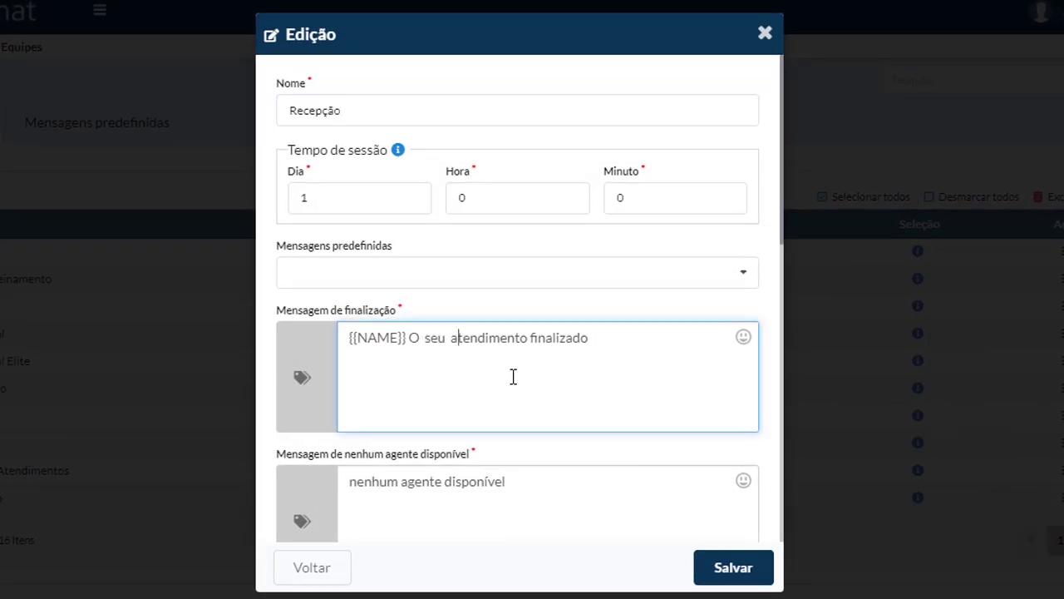
scroll(513, 376, "down", 8)
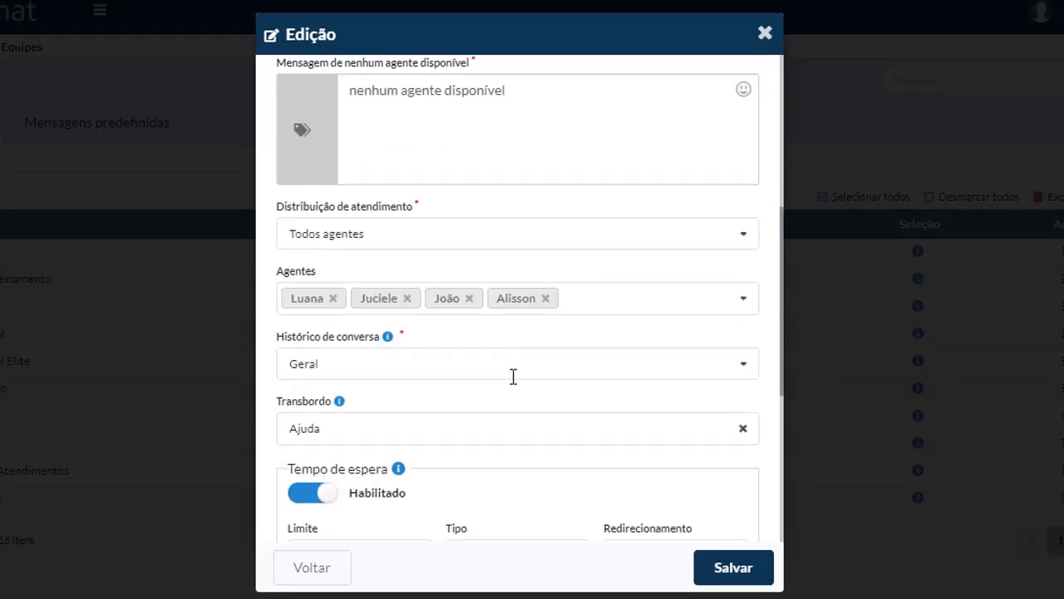
scroll(513, 377, "down", 1)
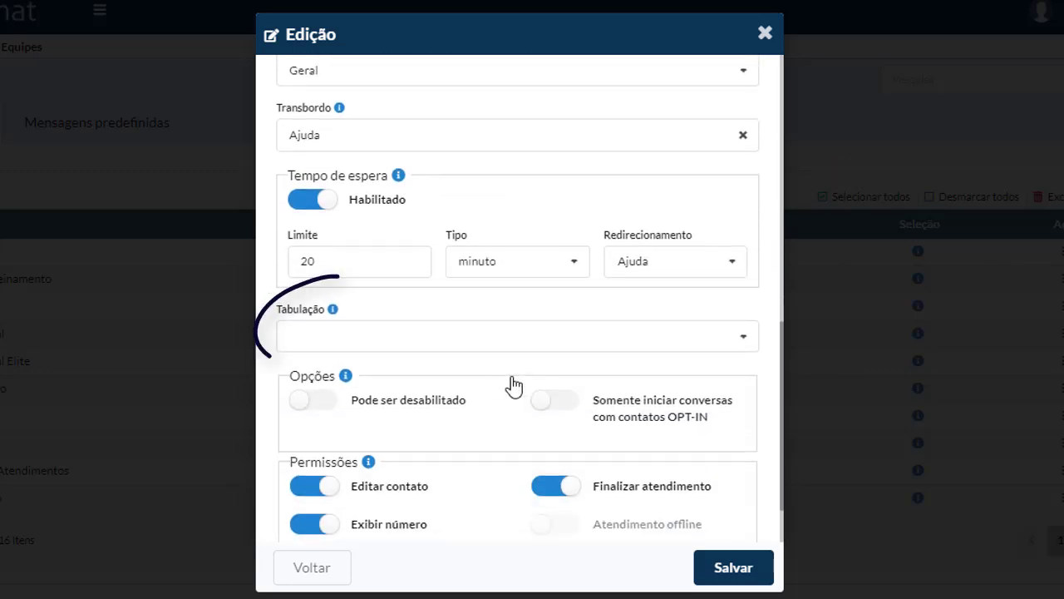
left_click(522, 334)
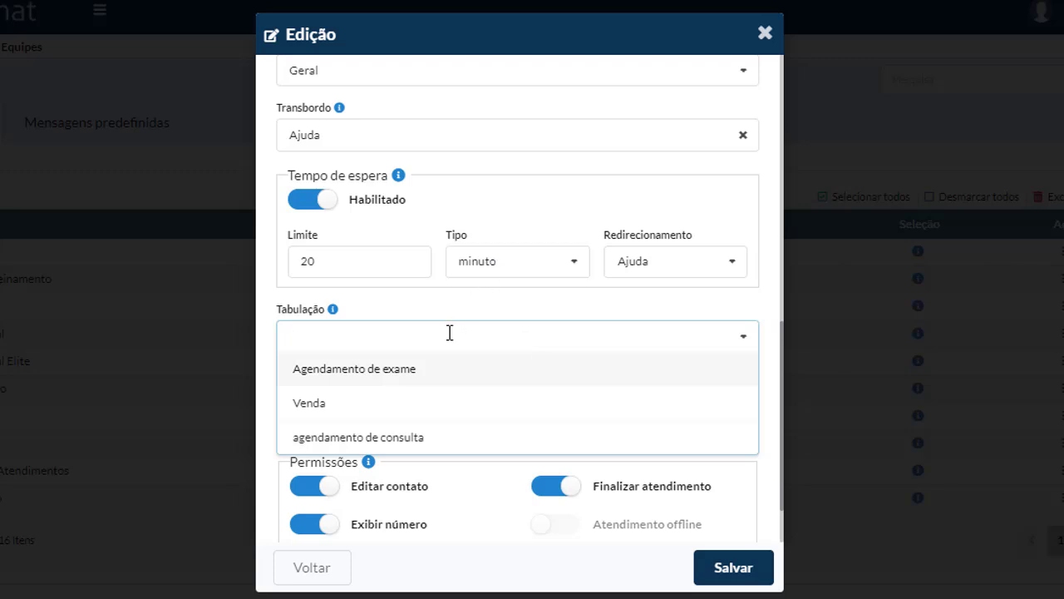
left_click(451, 375)
left_click(452, 411)
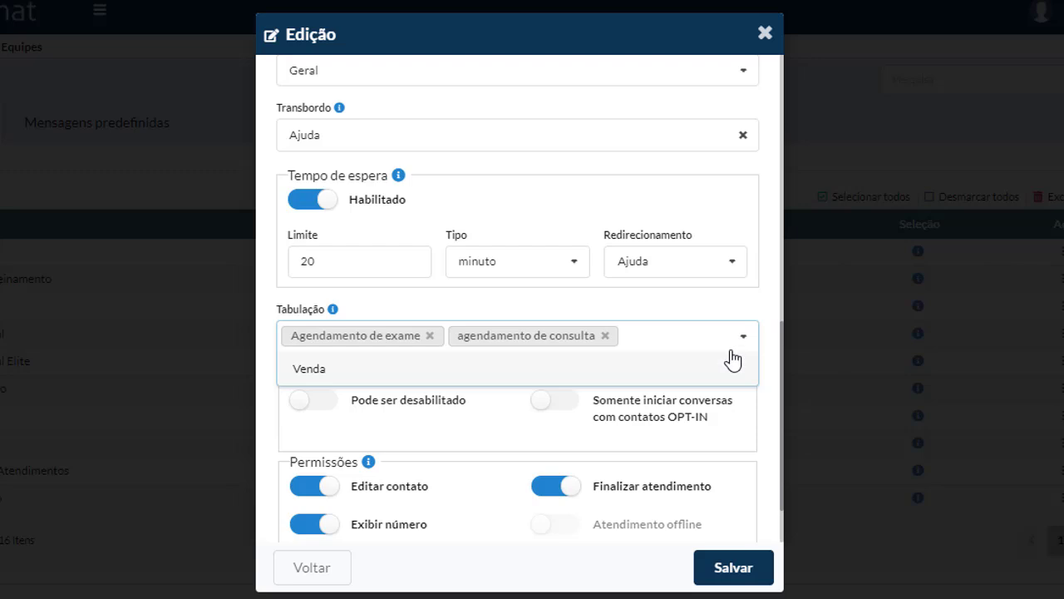
left_click(703, 580)
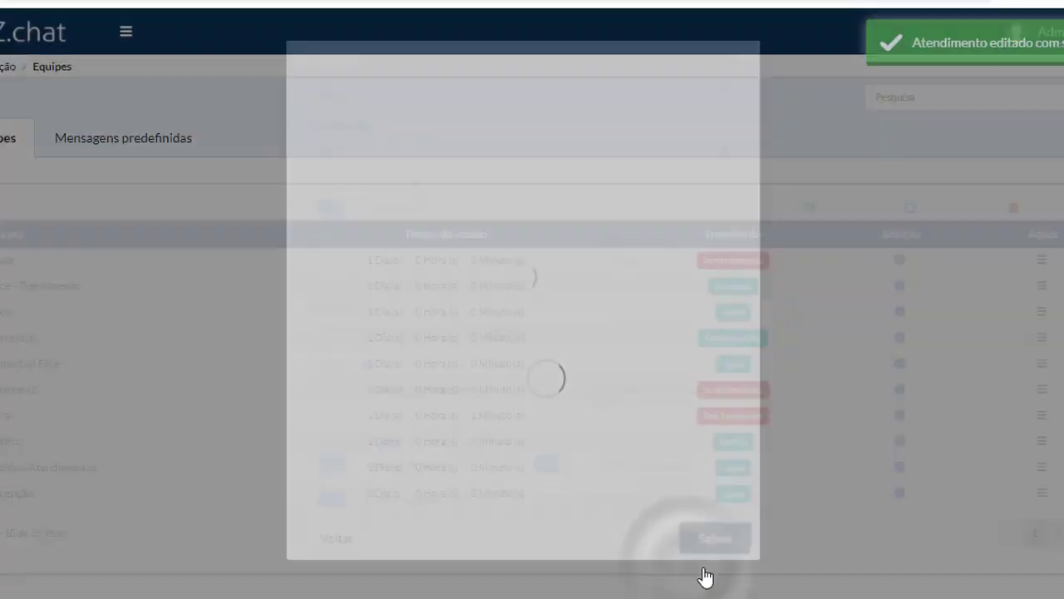